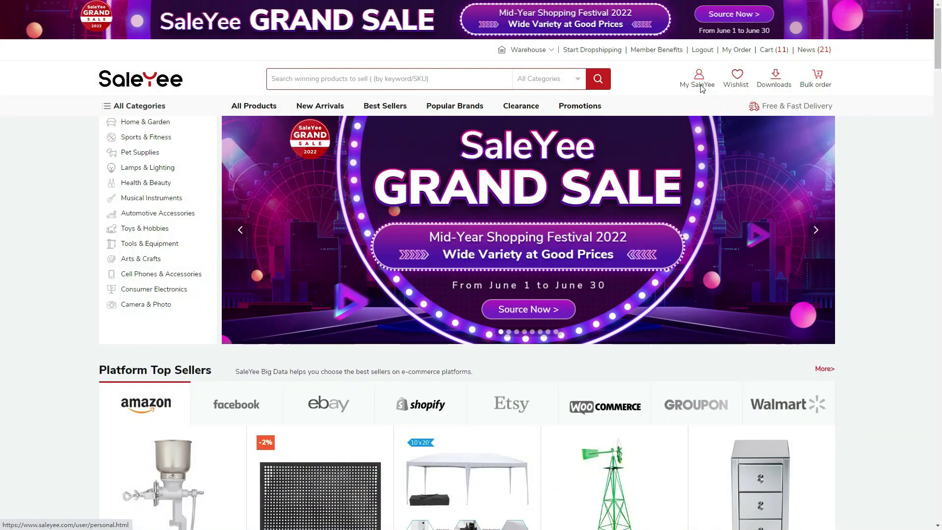
# - Under Platform sync authorization, add an EKM account with the pasted account name and submit it for authorization
pyautogui.click(700, 88)
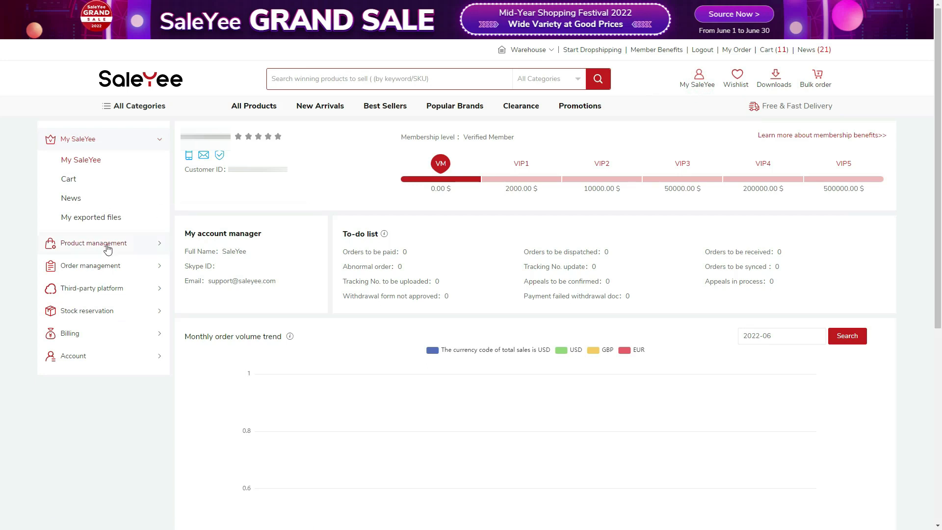
pyautogui.click(109, 289)
pyautogui.click(122, 227)
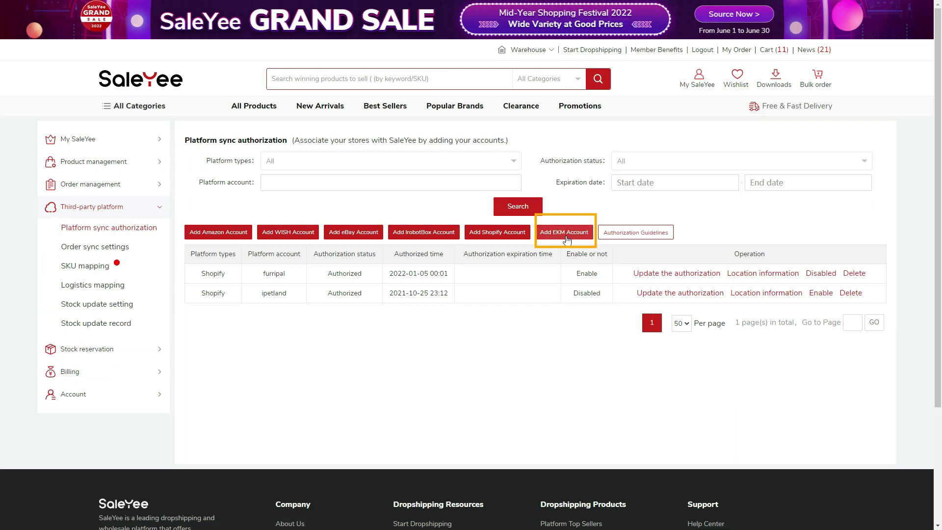
pyautogui.click(565, 234)
pyautogui.click(494, 261)
pyautogui.write('ef13b3')
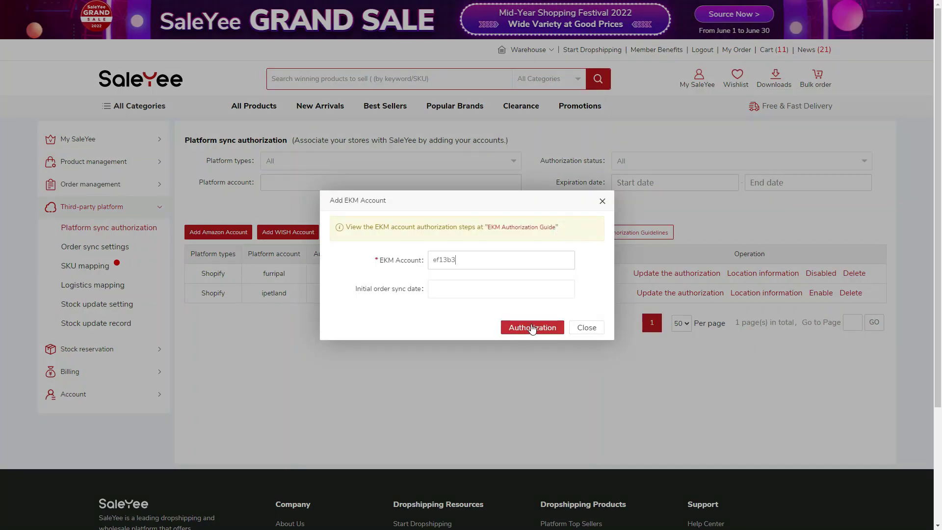
pyautogui.click(532, 328)
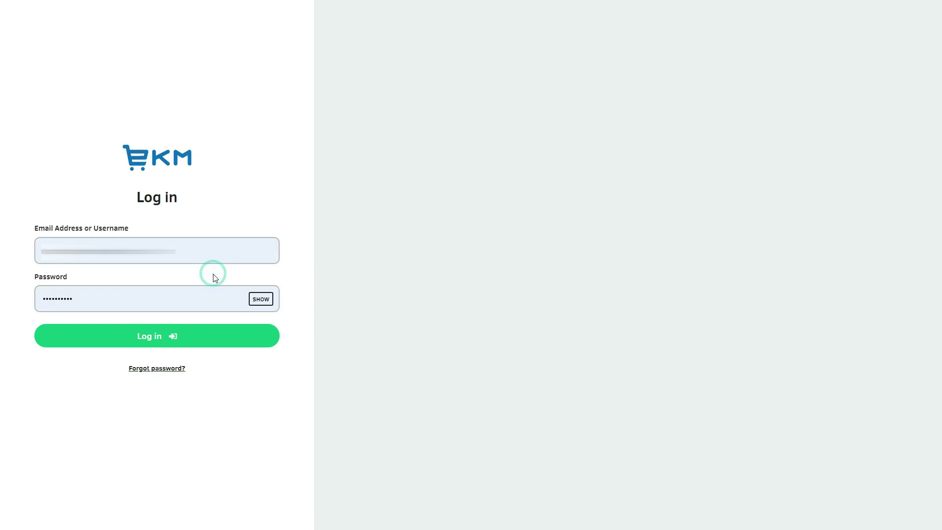
# - Log in to the EKM shop and allow SaleYee access to it
pyautogui.click(204, 342)
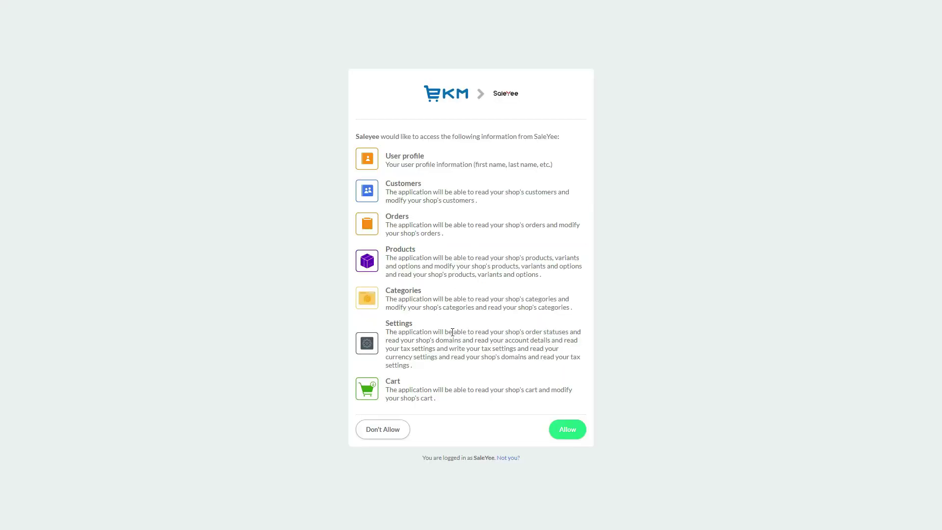
pyautogui.click(578, 437)
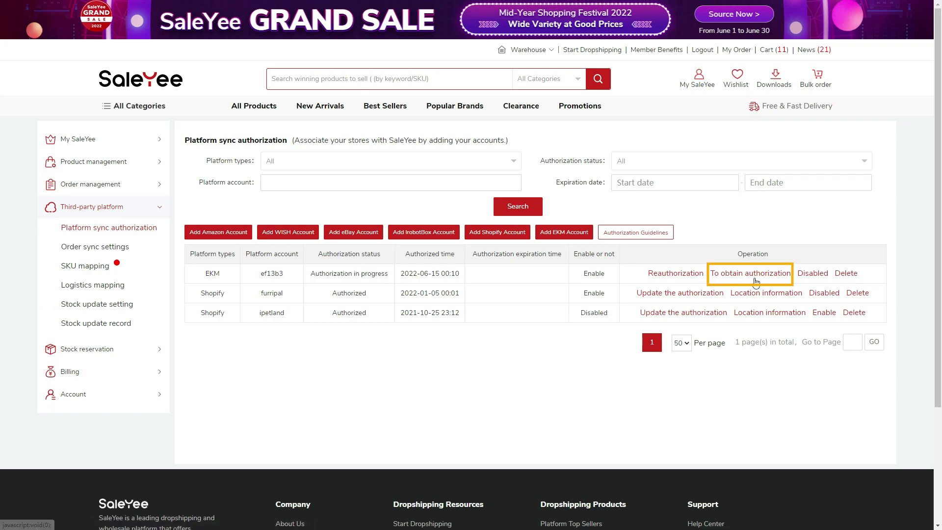
# - Finish authorizing the EKM account via 'To obtain authorization' so it shows as Authorized
pyautogui.click(756, 277)
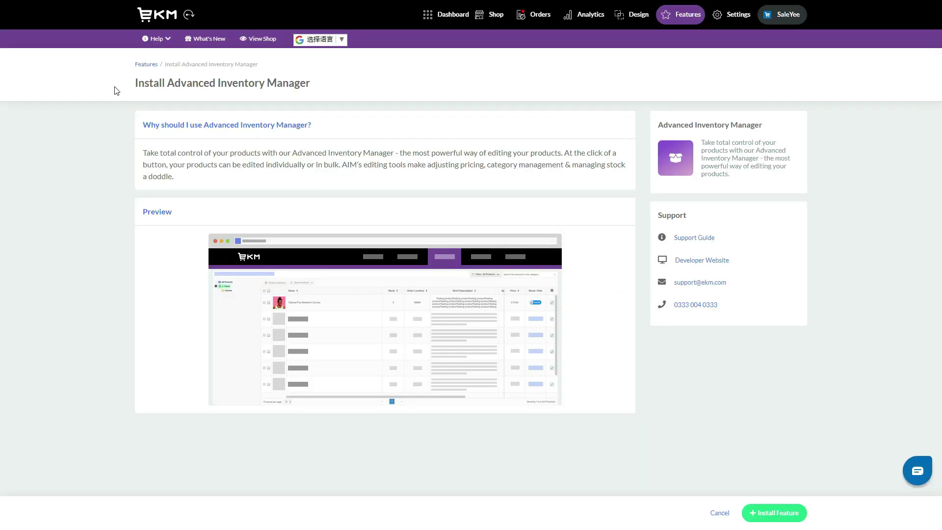
# - Install the Advanced Inventory Manager feature in EKM and launch it
pyautogui.click(115, 89)
pyautogui.click(778, 519)
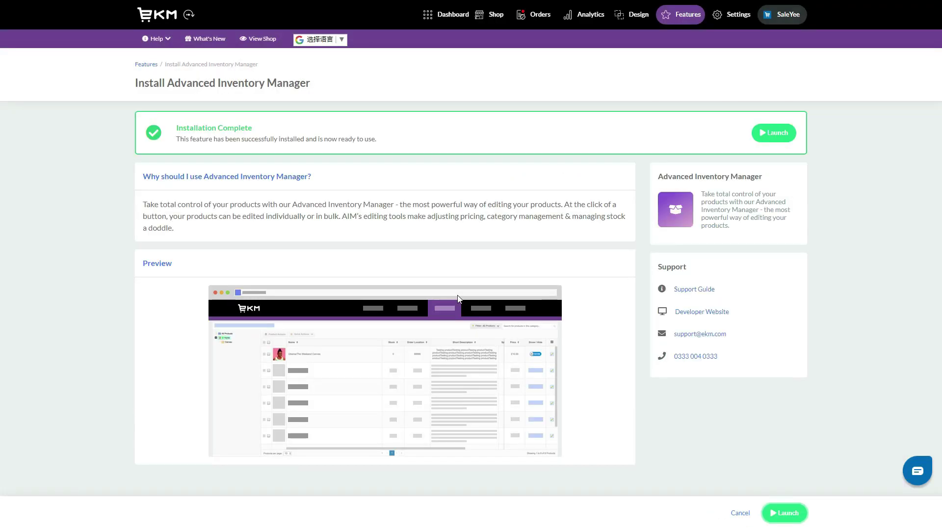
pyautogui.click(781, 139)
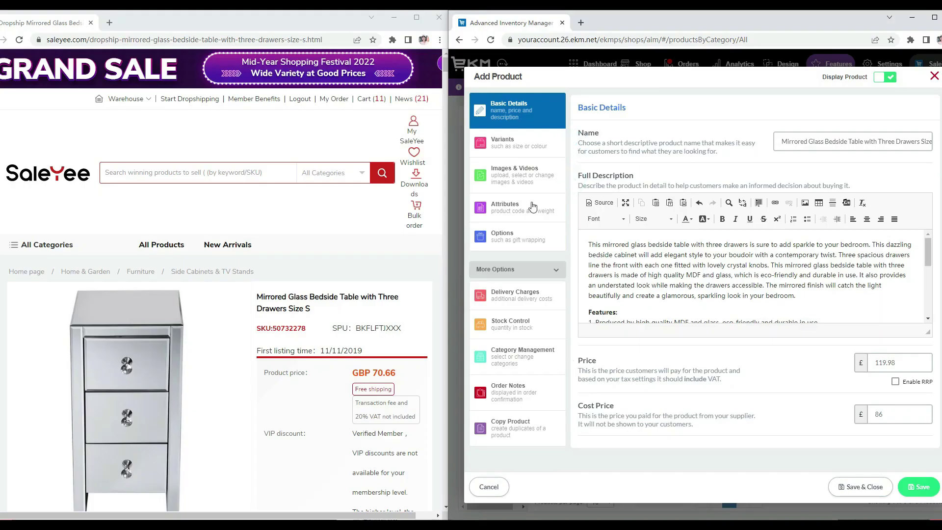
# - Review the bedside table's variants, images, attributes, delivery, stock and category tabs
pyautogui.click(522, 145)
pyautogui.click(518, 177)
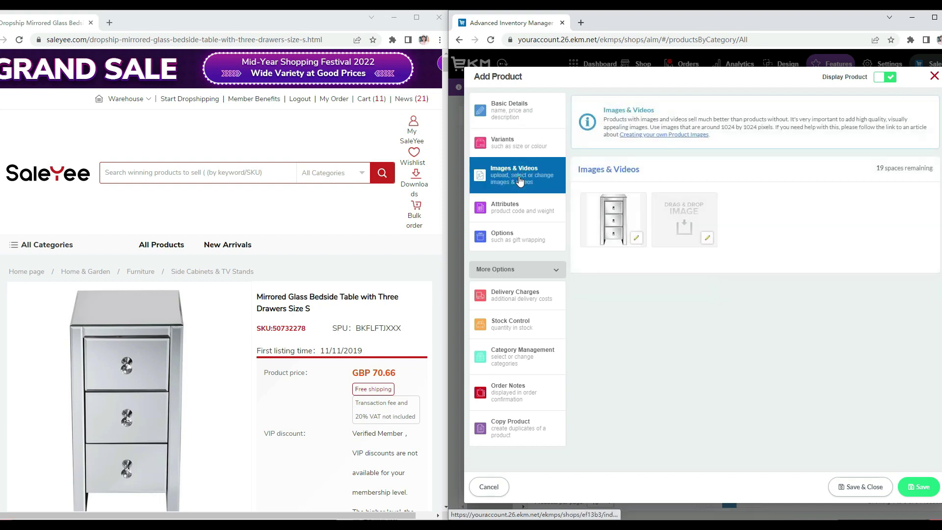
pyautogui.click(524, 220)
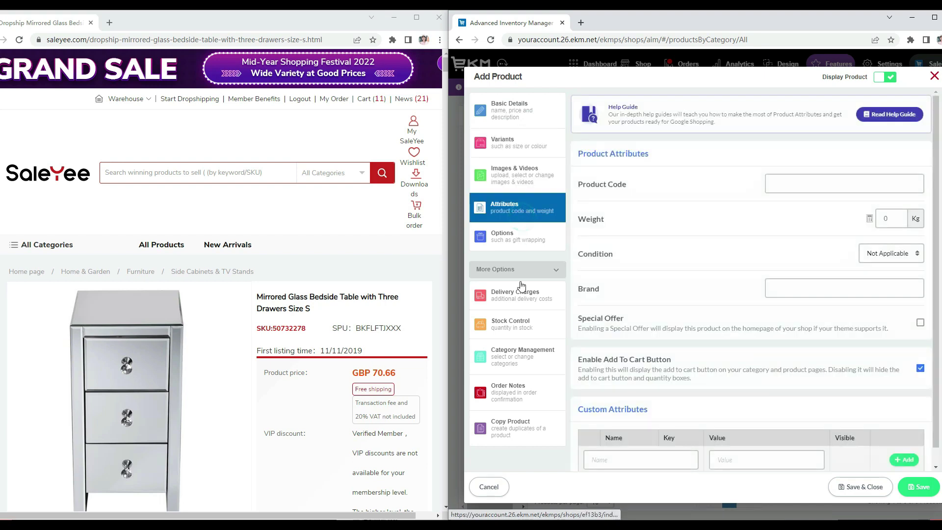
pyautogui.click(521, 294)
pyautogui.click(522, 327)
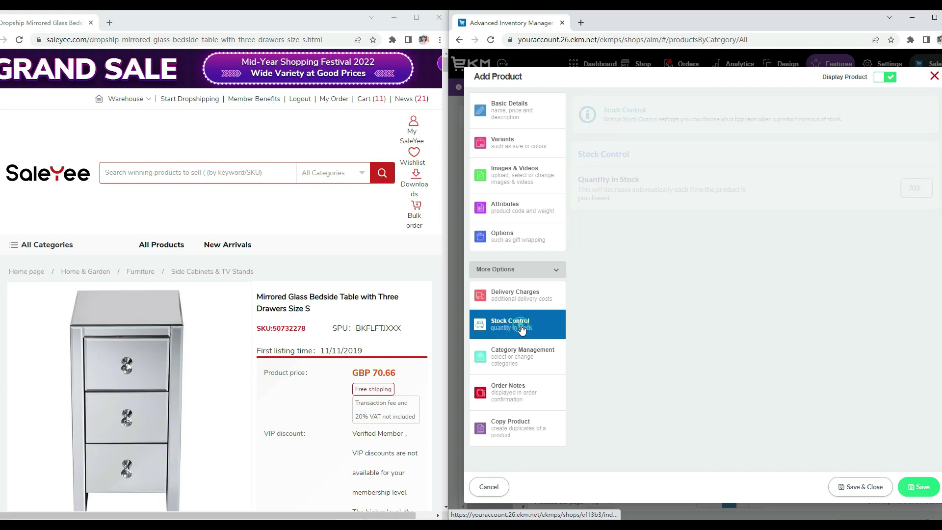
pyautogui.click(518, 358)
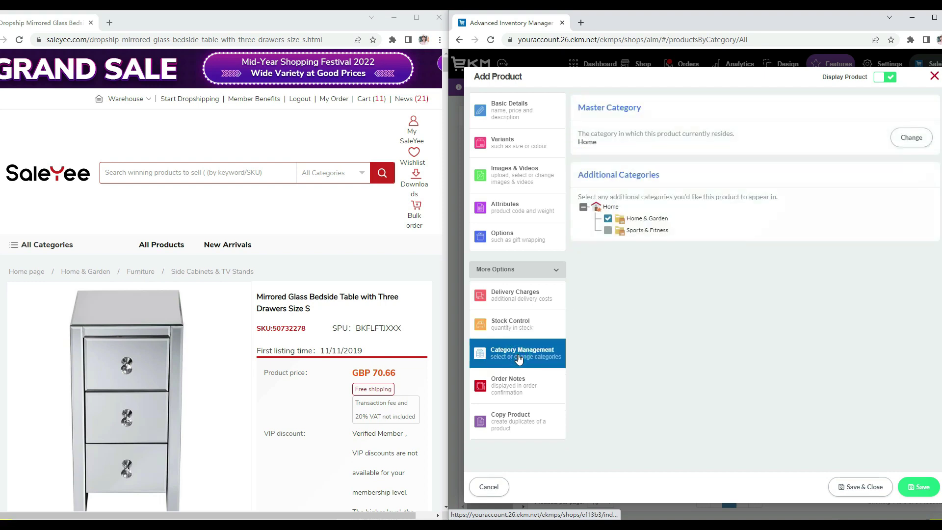
pyautogui.scroll(-15, 375, 383)
pyautogui.scroll(-8, 375, 383)
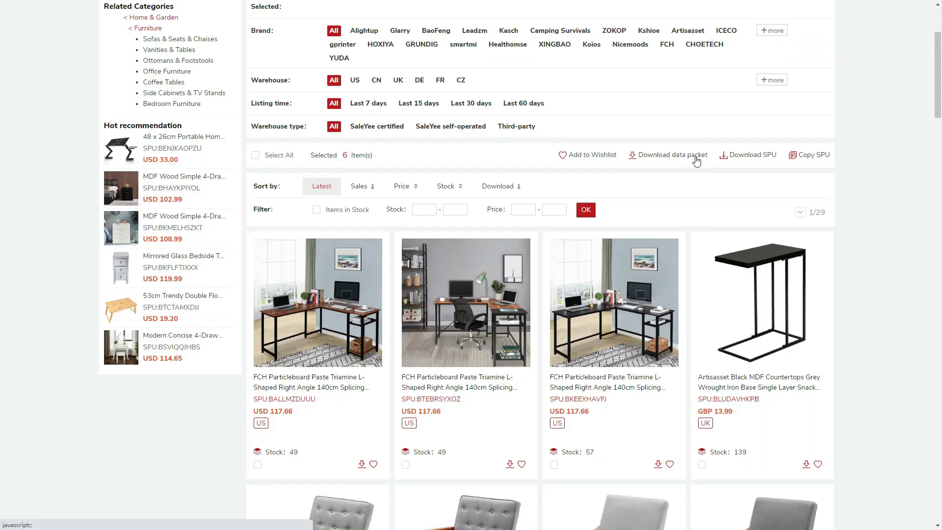
# - Request the product data packet and download it from My exported files
pyautogui.click(694, 155)
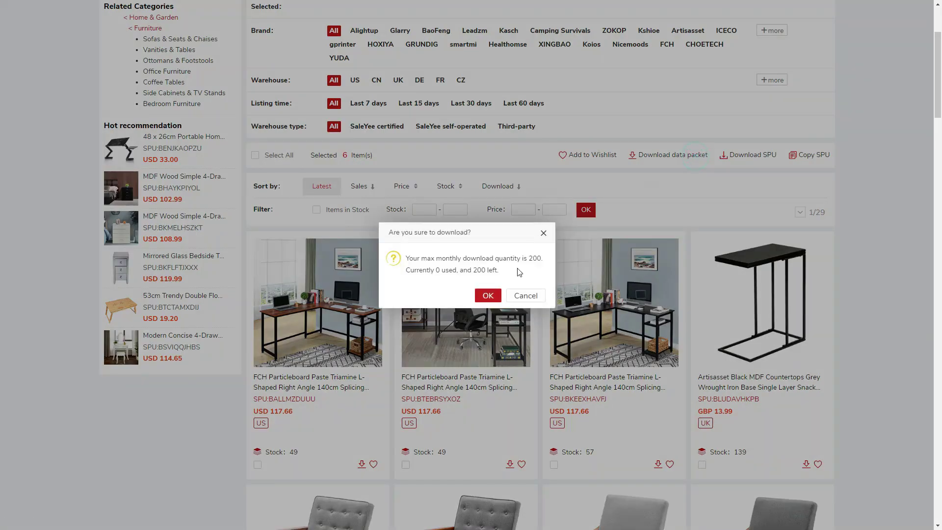
pyautogui.click(493, 297)
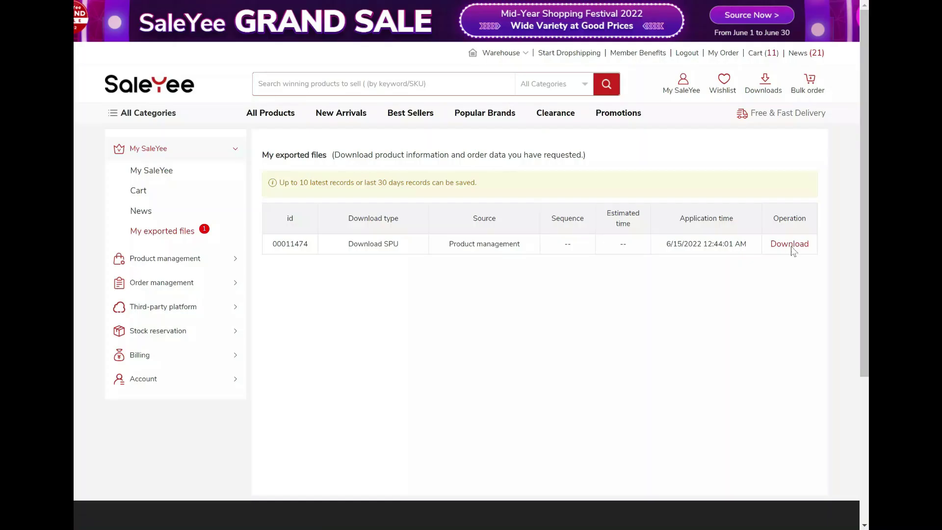
pyautogui.click(789, 246)
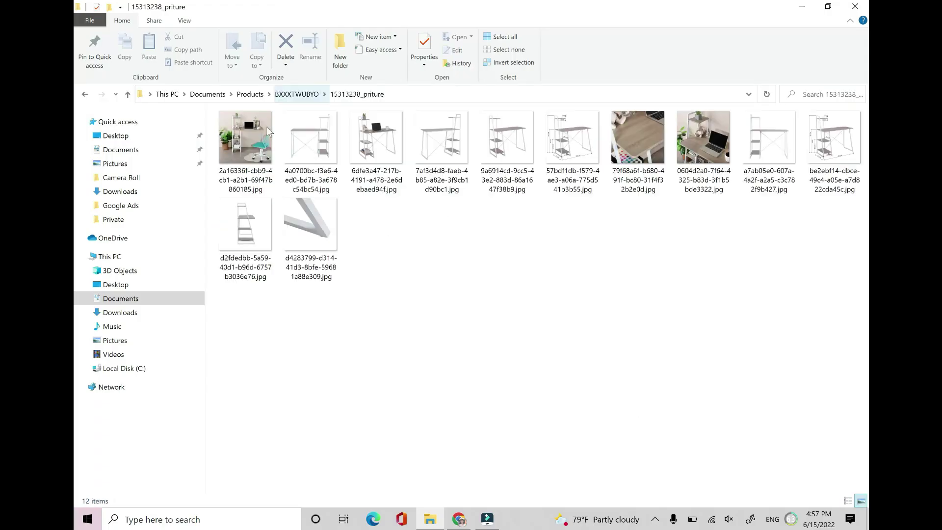
# - Browse the packet's product photos, open ProductInfo_EN.xlsx, and edit the bedside table's product code
pyautogui.doubleClick(304, 137)
pyautogui.click(854, 264)
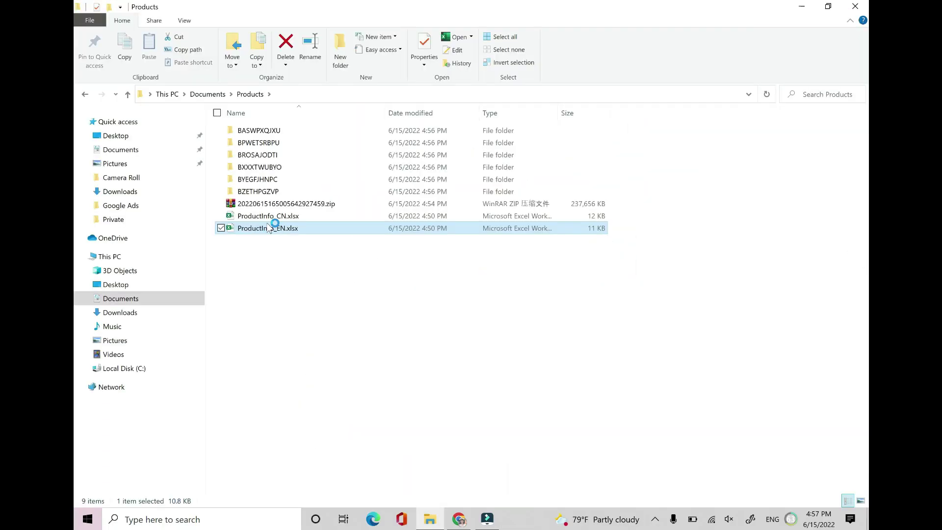
pyautogui.doubleClick(275, 244)
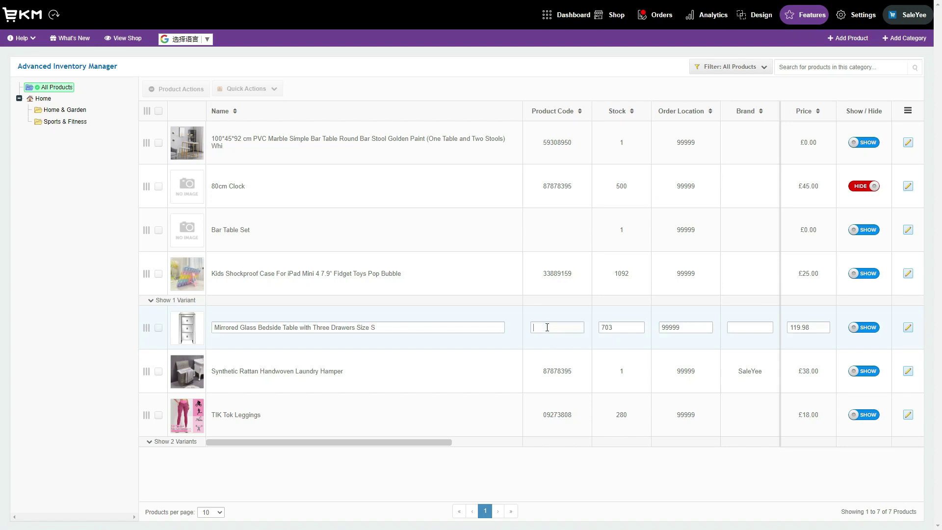
pyautogui.click(547, 328)
# - Commit the bedside table row with product code 50732278 and return to the My SaleYee dashboard
pyautogui.press('Escape')
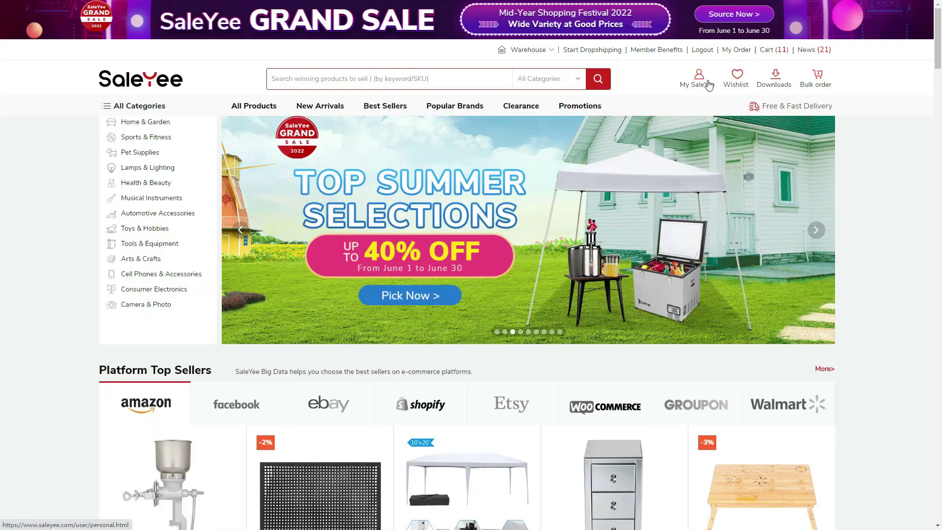
pyautogui.click(699, 78)
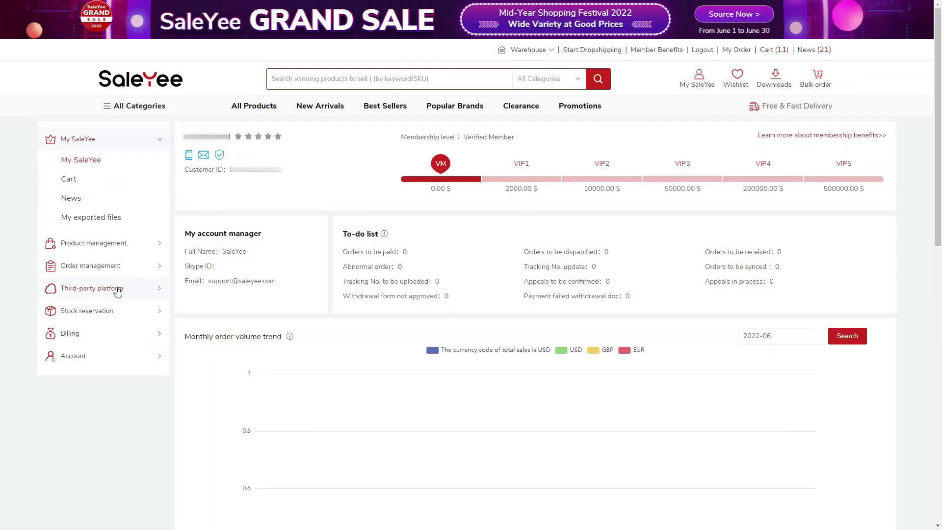
# - Start a new SKU mapping for the authorized EKM account with platform SKU 50732278
pyautogui.click(118, 289)
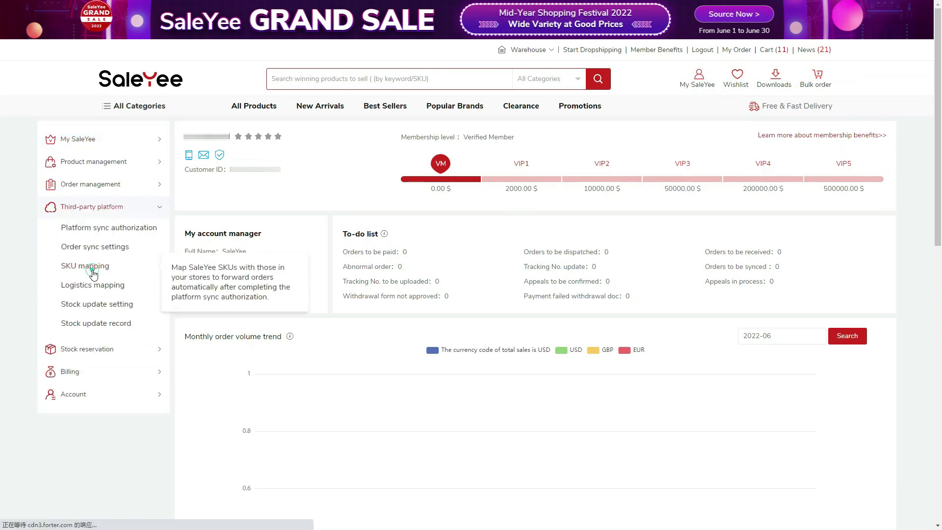
pyautogui.click(65, 268)
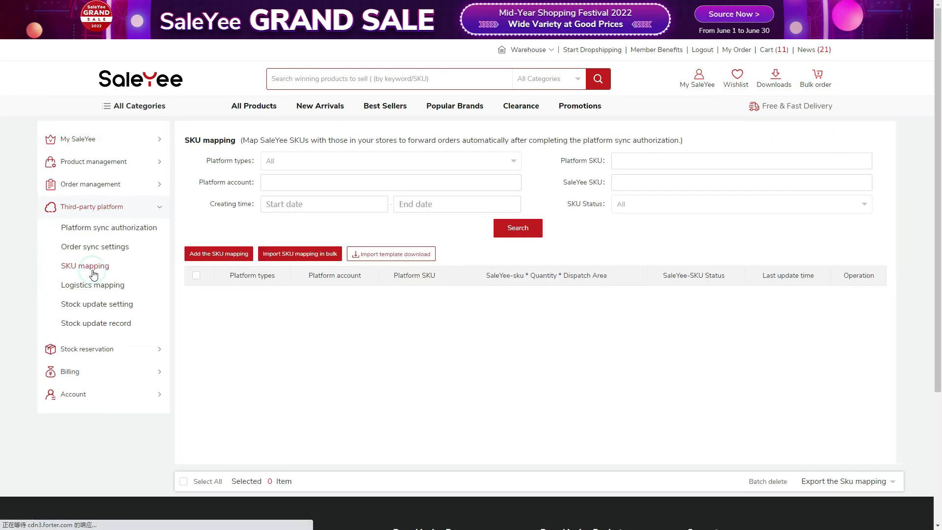
pyautogui.click(207, 260)
pyautogui.click(385, 157)
pyautogui.scroll(-3, 391, 248)
pyautogui.click(381, 301)
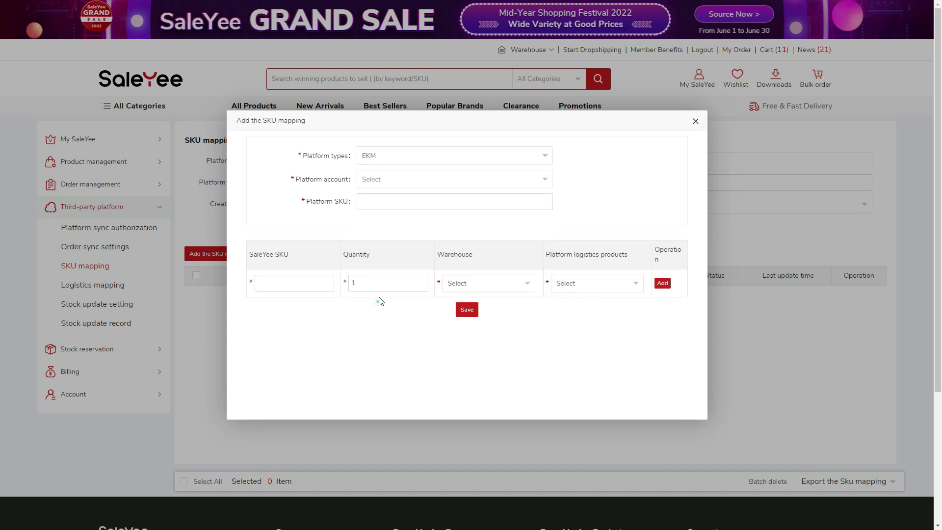
pyautogui.click(377, 179)
pyautogui.click(383, 220)
pyautogui.click(390, 202)
pyautogui.write('50732278')
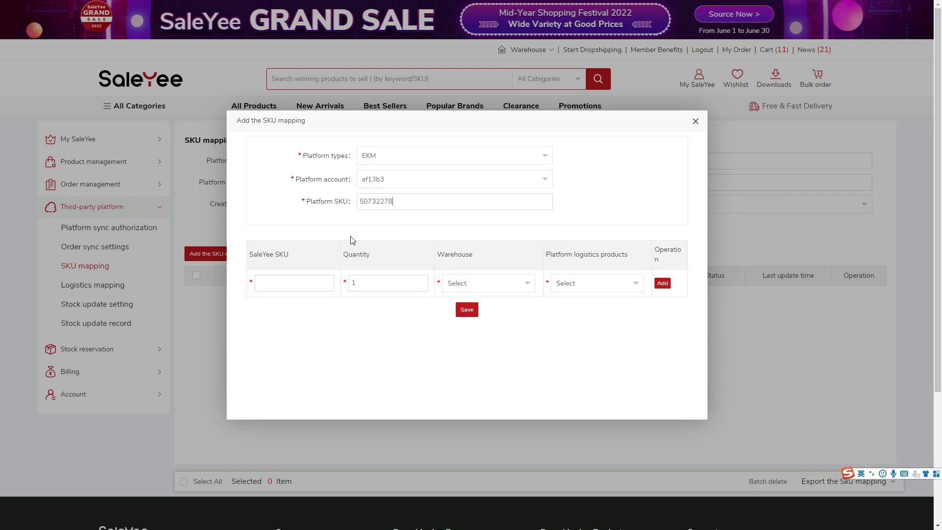
# - Map it to SaleYee SKU 50732278, UK warehouse, Standard Shipping, save, and download the import template
pyautogui.click(290, 283)
pyautogui.write('50732278')
pyautogui.click(489, 294)
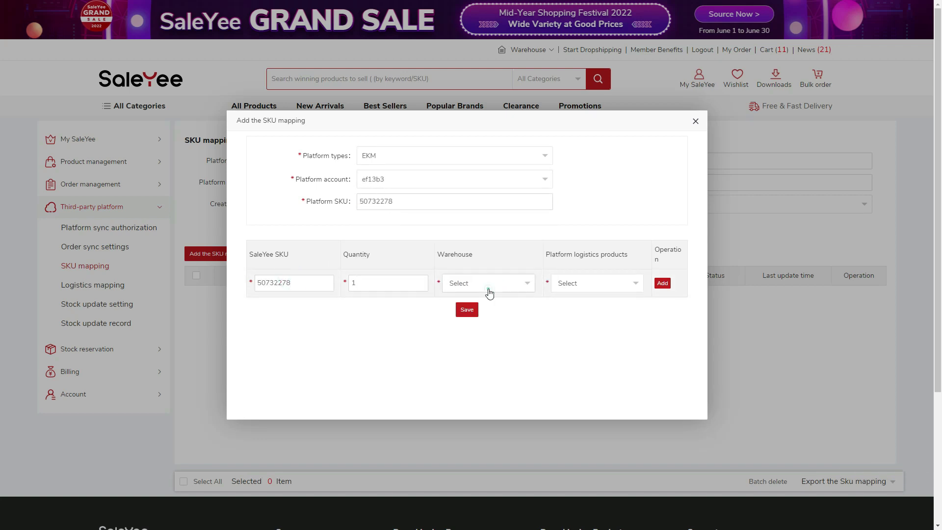
pyautogui.click(497, 337)
pyautogui.click(589, 289)
pyautogui.click(591, 322)
pyautogui.click(470, 312)
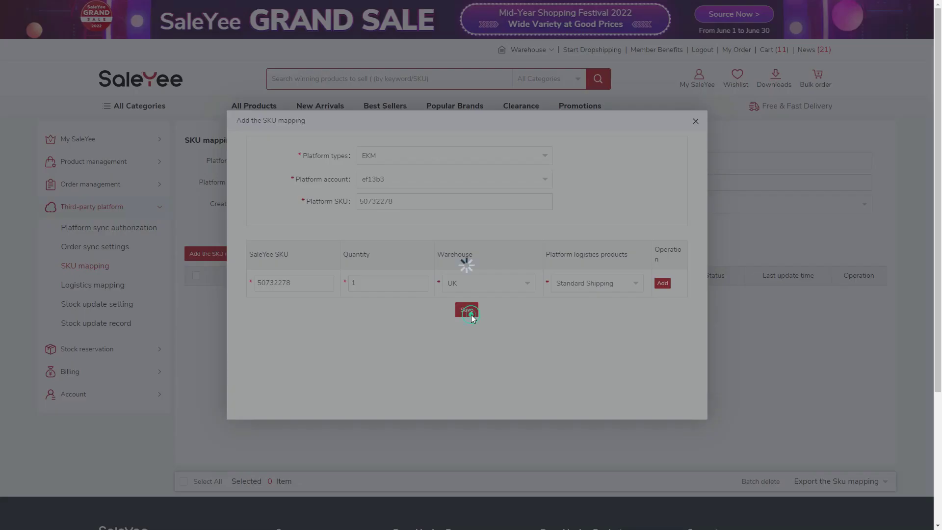
pyautogui.scroll(-1, 473, 320)
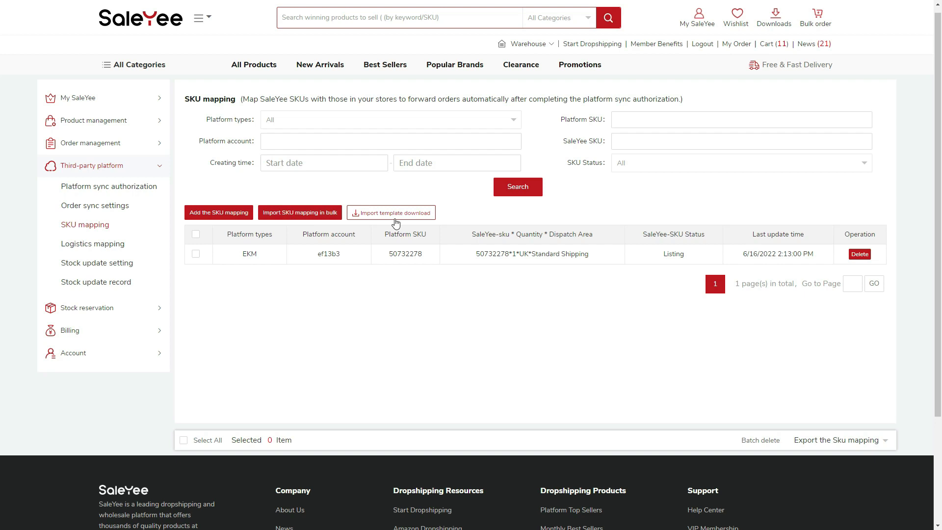
pyautogui.click(396, 221)
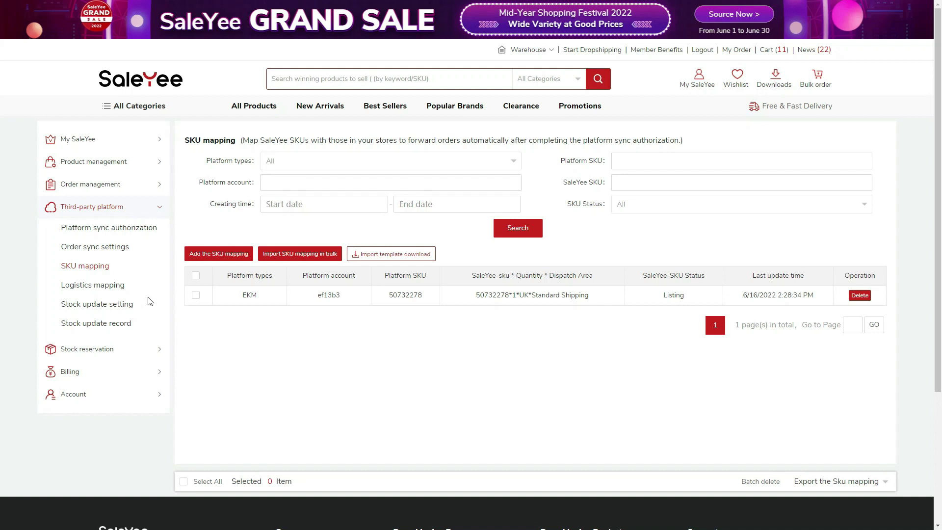
pyautogui.click(122, 305)
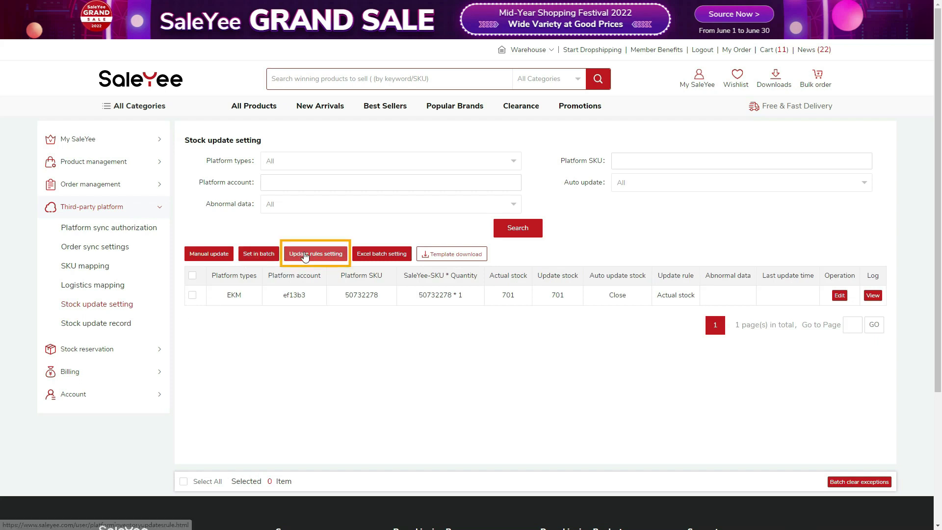
# - Create a stock update rule named Rule with range 10–20 setting stock to 10
pyautogui.click(305, 255)
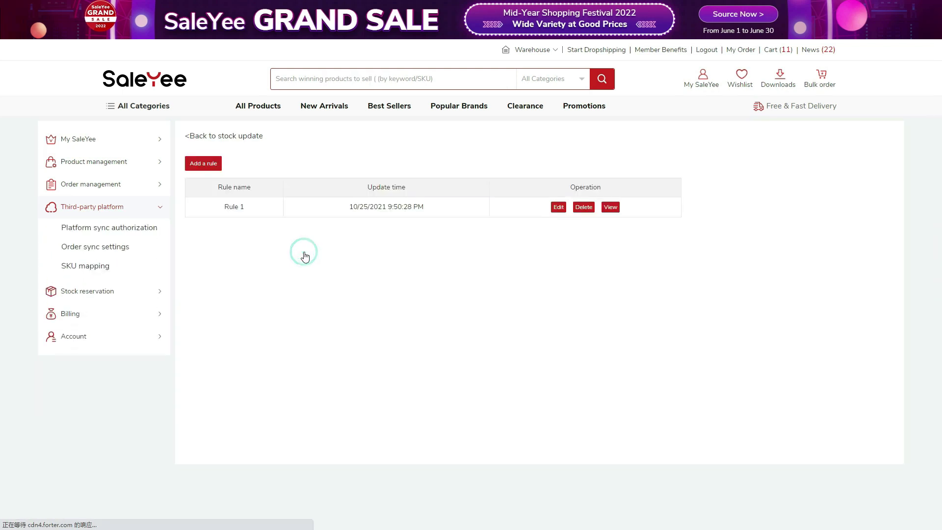
pyautogui.click(202, 164)
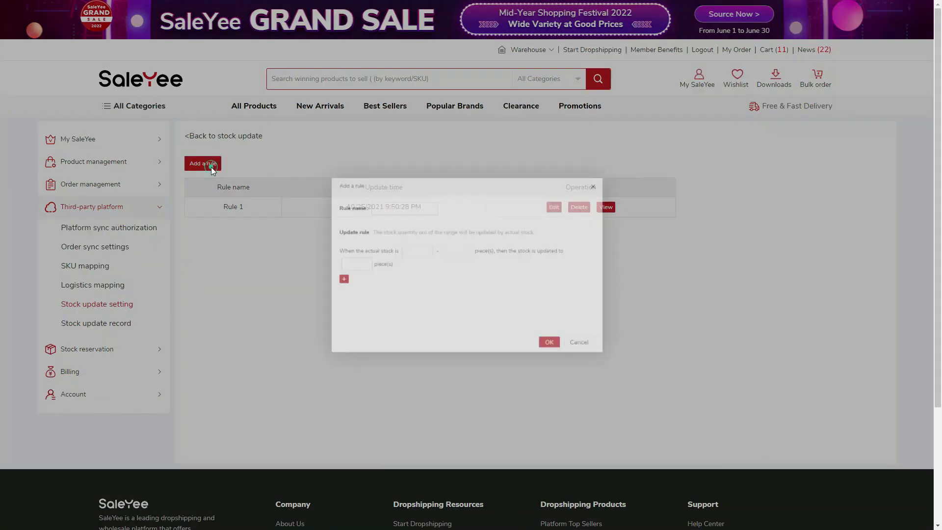
pyautogui.write('Rule')
pyautogui.click(392, 249)
pyautogui.write('1')
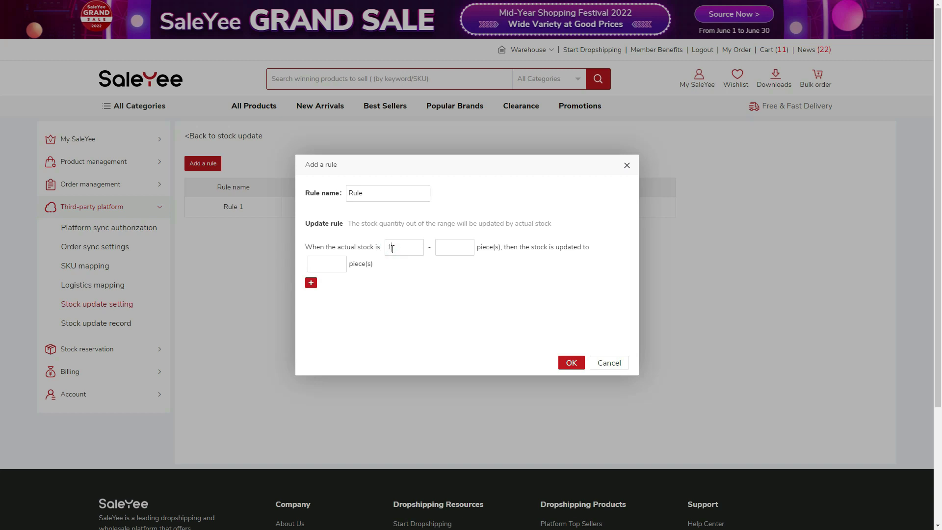
pyautogui.write('0')
pyautogui.click(452, 246)
pyautogui.click(450, 269)
pyautogui.click(337, 262)
pyautogui.click(326, 287)
# - Add a second range 0–9 setting stock to 0, and save the rule
pyautogui.click(311, 284)
pyautogui.click(406, 297)
pyautogui.write('0')
pyautogui.click(456, 298)
pyautogui.write('9')
pyautogui.click(336, 314)
pyautogui.write('0')
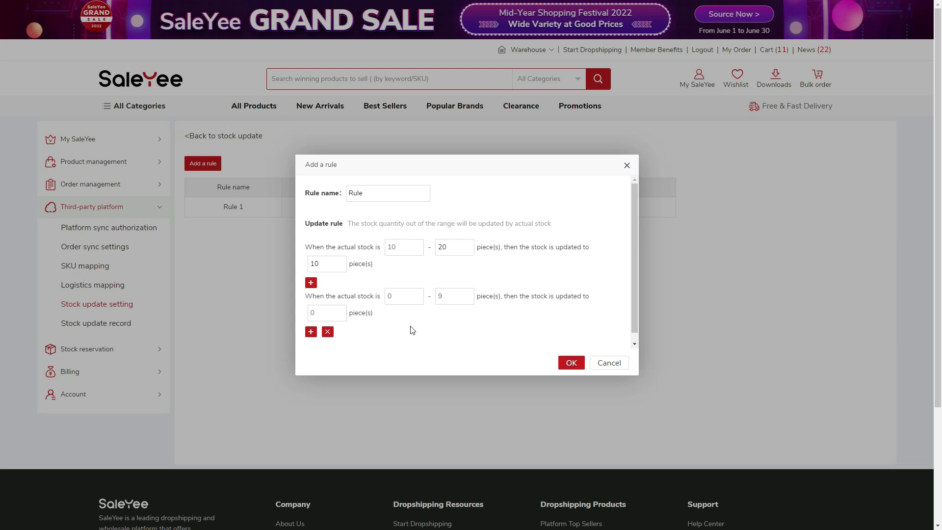
pyautogui.click(565, 363)
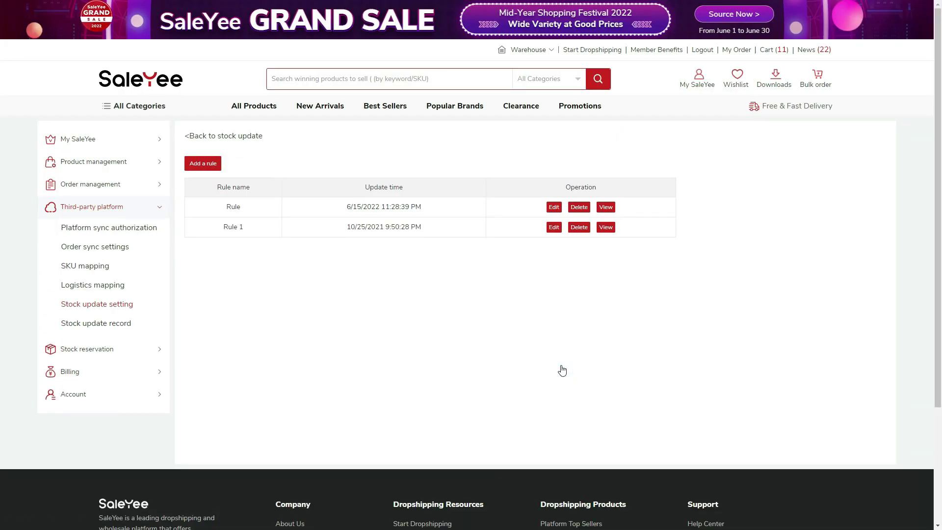
pyautogui.click(203, 139)
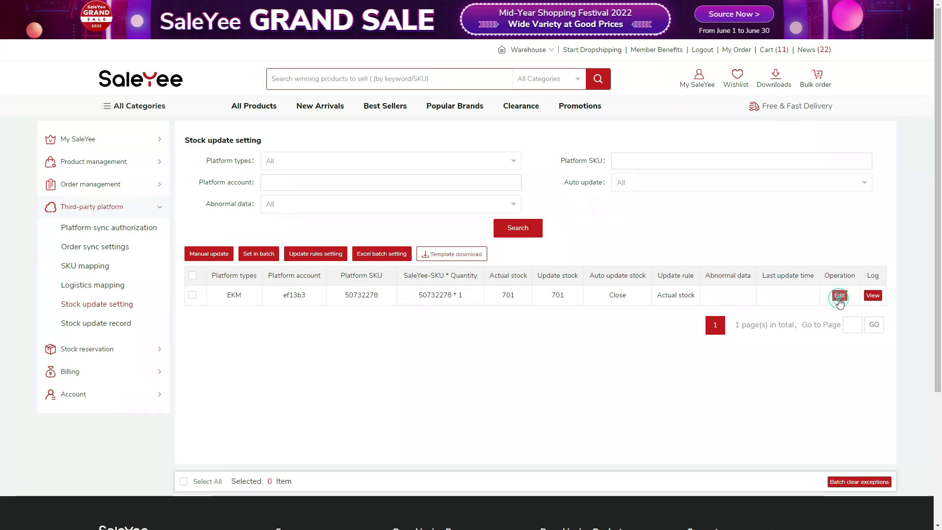
# - Turn on automatic stock updates for the EKM SKU with Rule, then check the stock update records
pyautogui.click(839, 296)
pyautogui.click(541, 259)
pyautogui.click(416, 230)
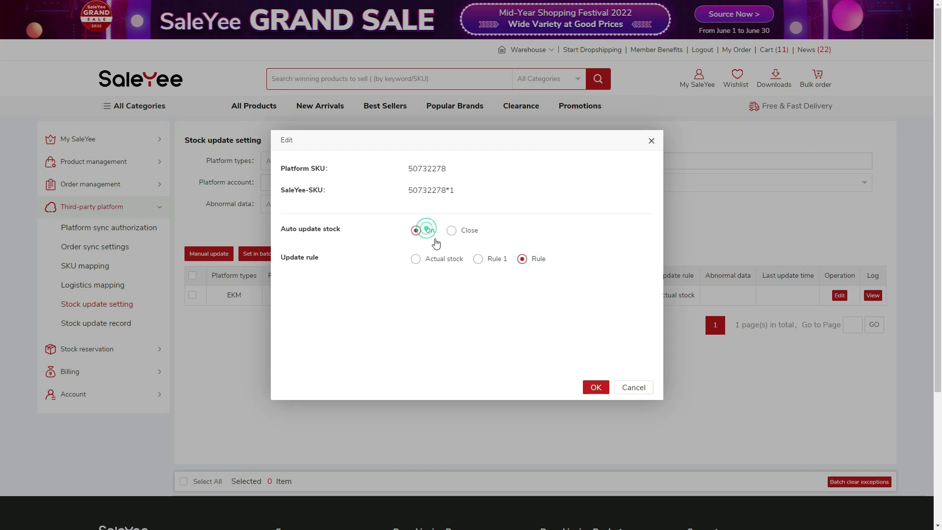
pyautogui.click(595, 389)
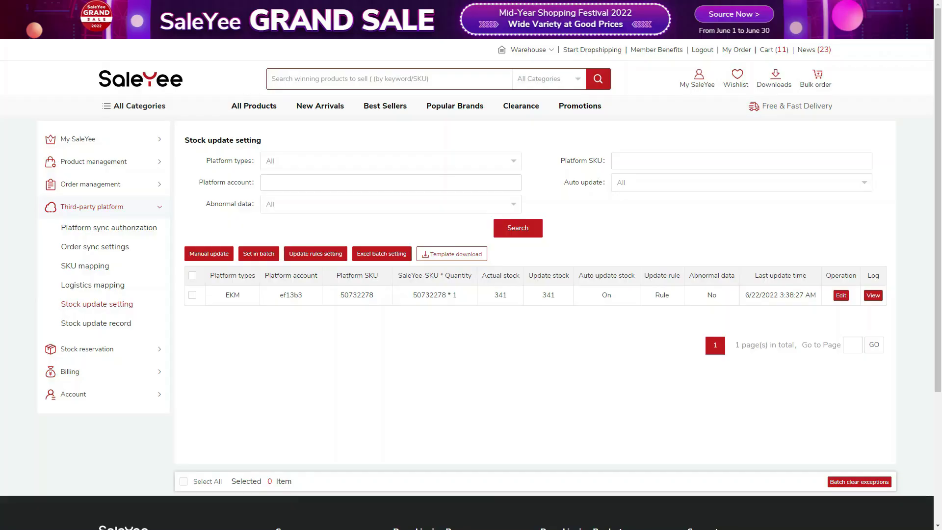
pyautogui.click(119, 324)
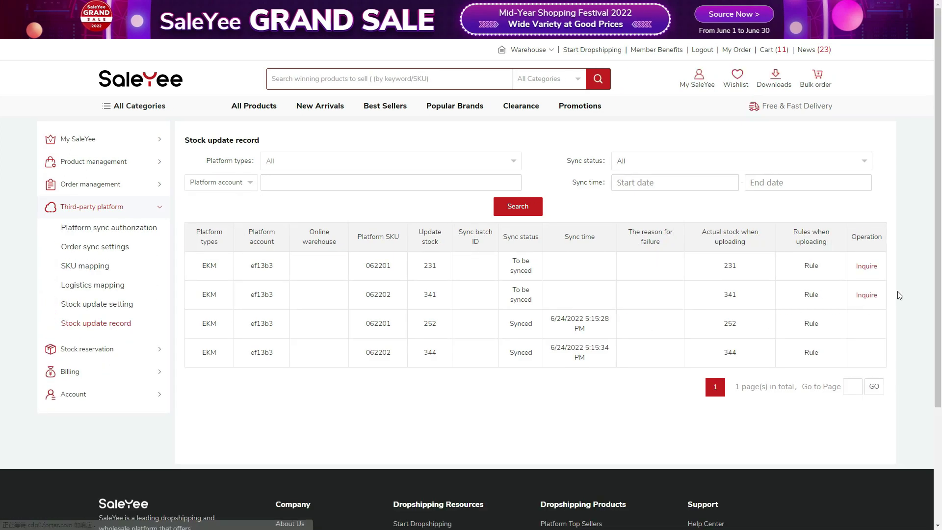
pyautogui.click(872, 267)
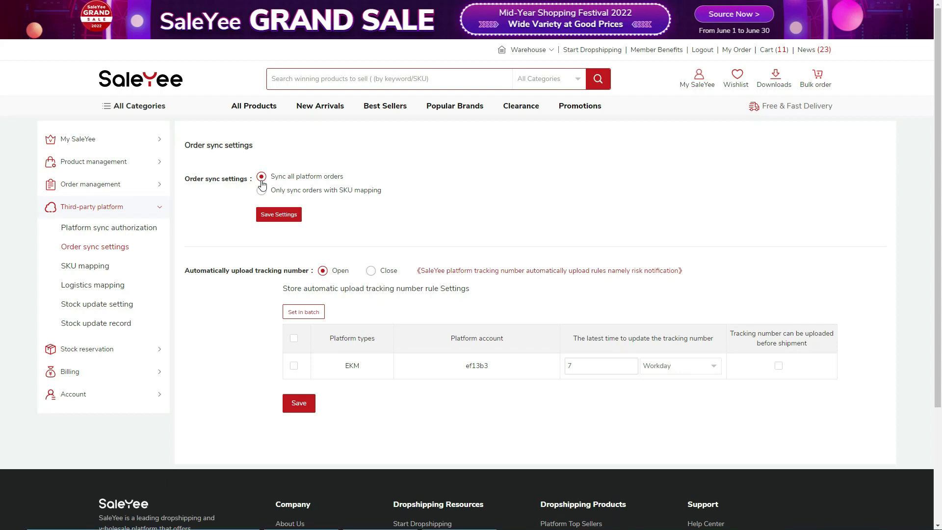
# - Keep Sync all platform orders selected in the Order sync settings
pyautogui.click(262, 178)
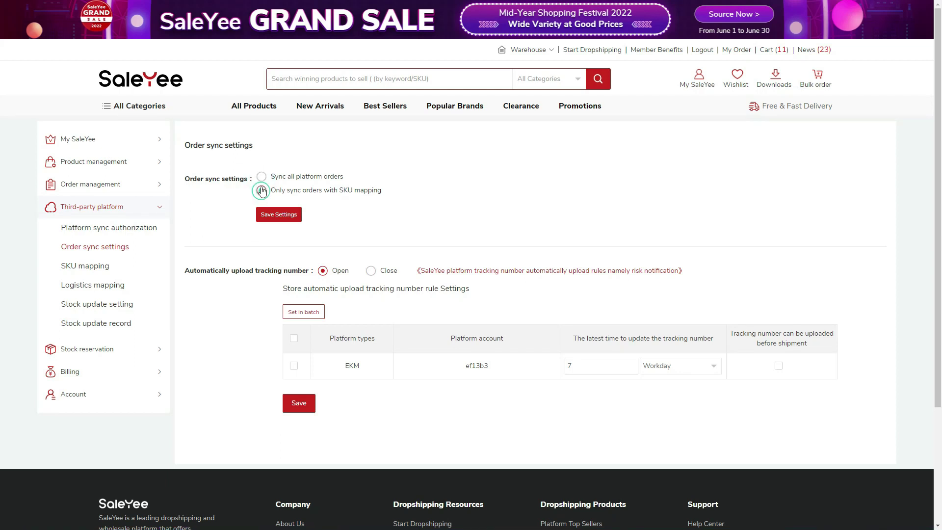
# - Save order sync with automatic tracking-number upload Open, then view Platform sync orders
pyautogui.click(273, 223)
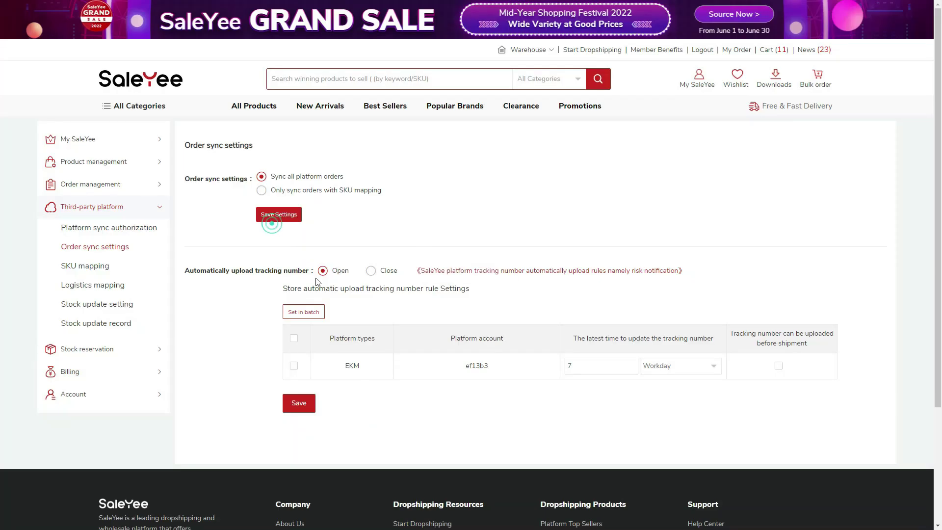
pyautogui.click(332, 279)
pyautogui.click(119, 187)
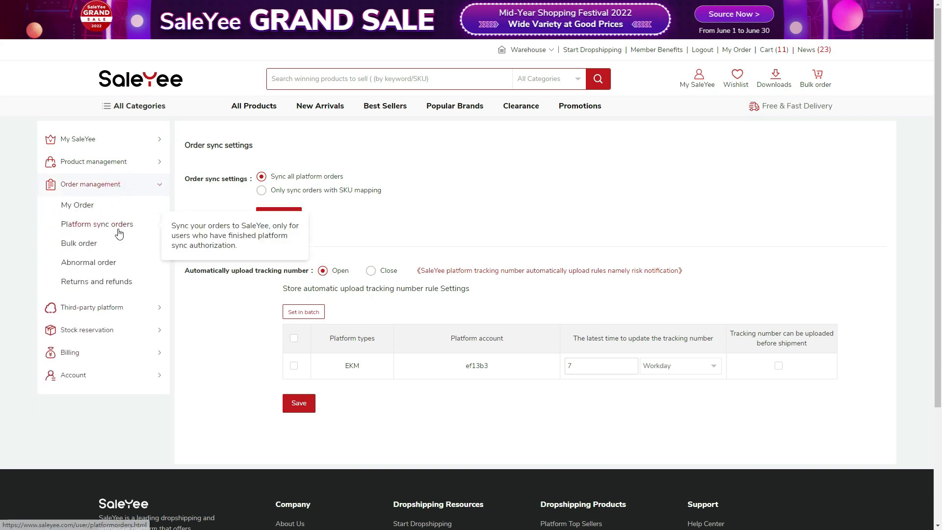
pyautogui.click(118, 227)
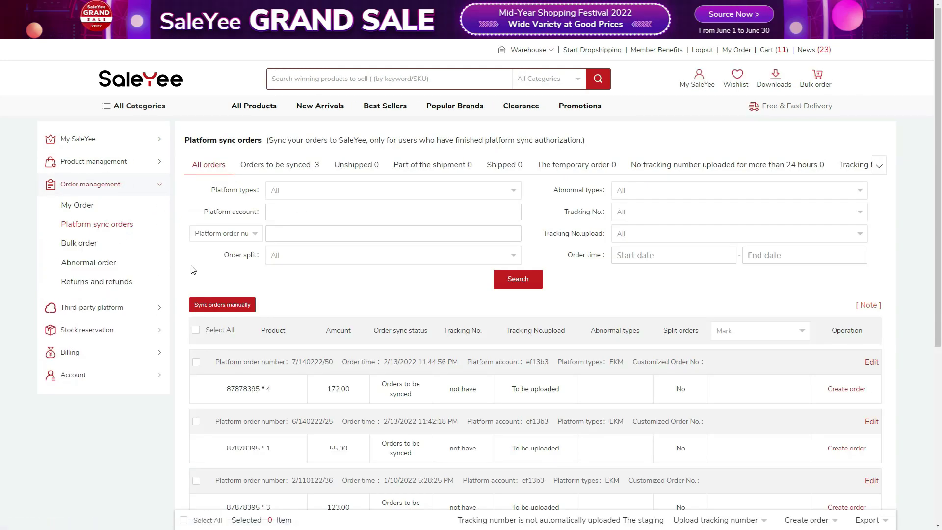
# - Run a manual order sync for the ticked EKM store and confirm it with Yes
pyautogui.scroll(-3, 269, 339)
pyautogui.scroll(3, 269, 340)
pyautogui.scroll(-2, 270, 338)
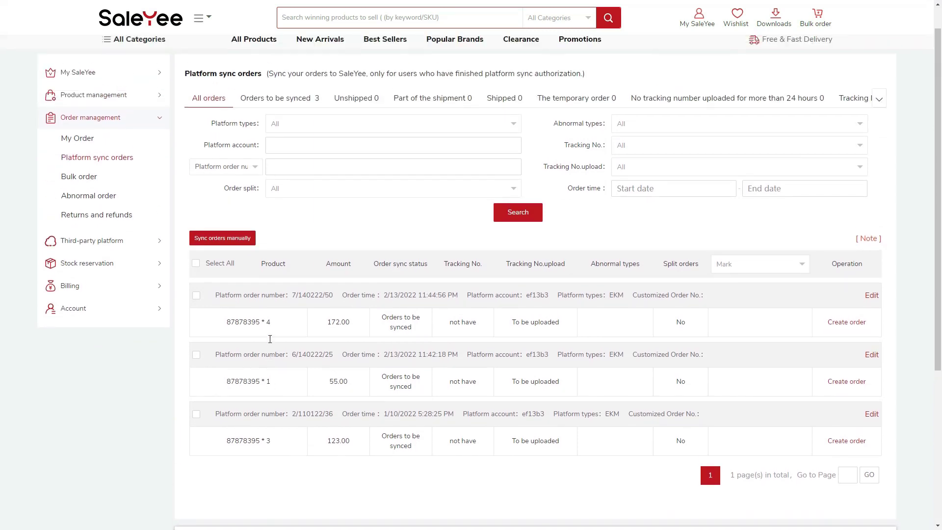
pyautogui.scroll(2, 270, 339)
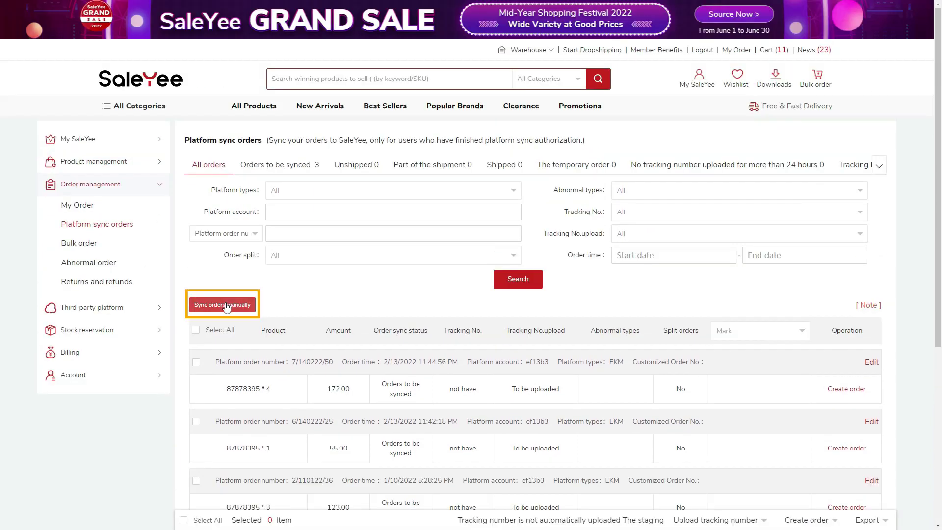
pyautogui.click(226, 307)
pyautogui.click(295, 248)
pyautogui.click(620, 271)
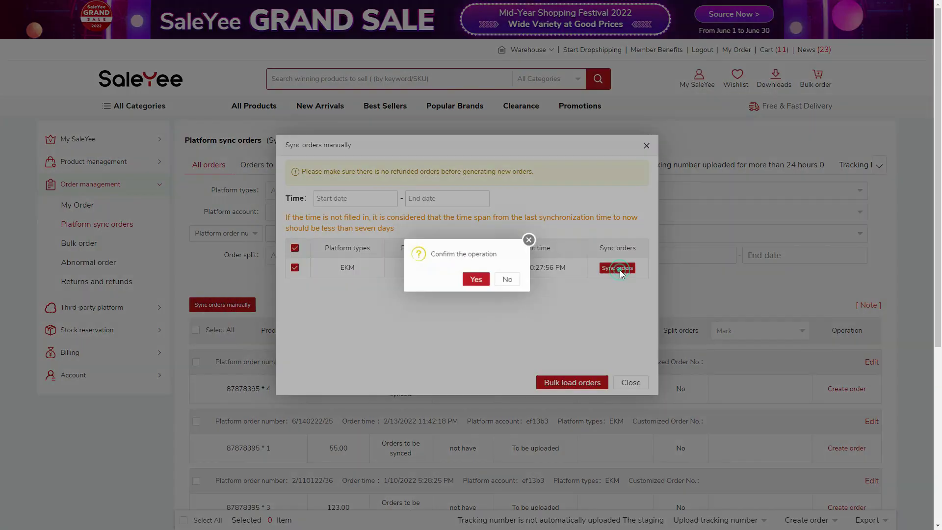
pyautogui.click(530, 319)
pyautogui.scroll(-3, 831, 252)
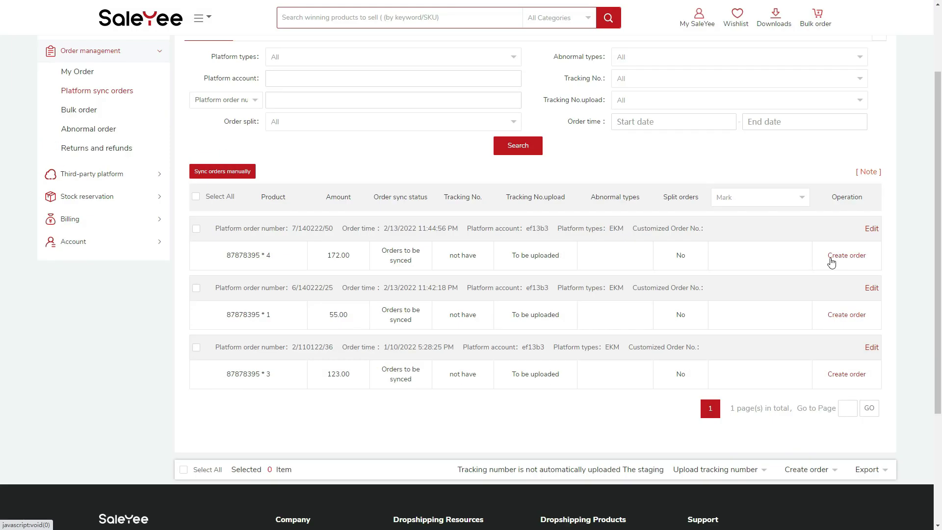